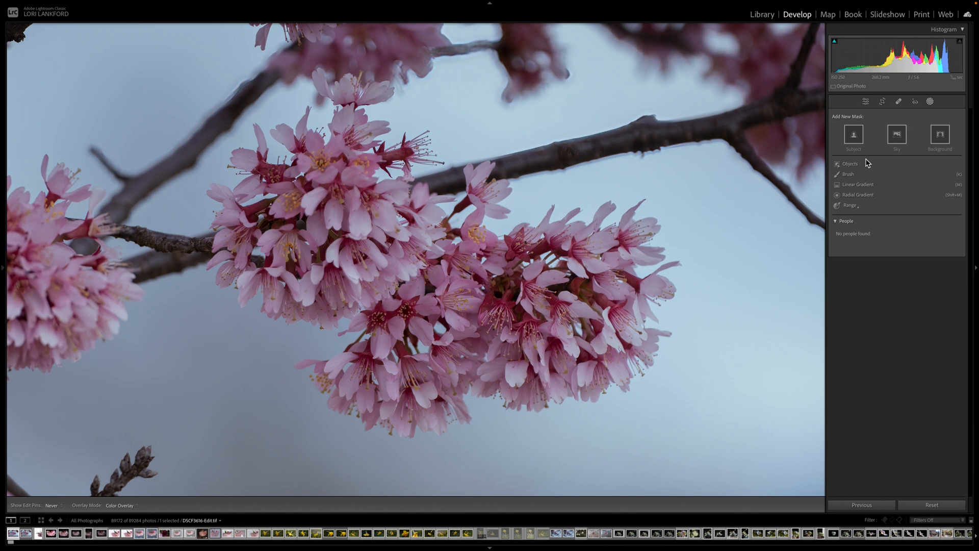
- Create a Select Subject mask of the blossoms and brush the branches out of it with a subtracting brush
{"action": "left_click", "coordinate": [853, 135]}
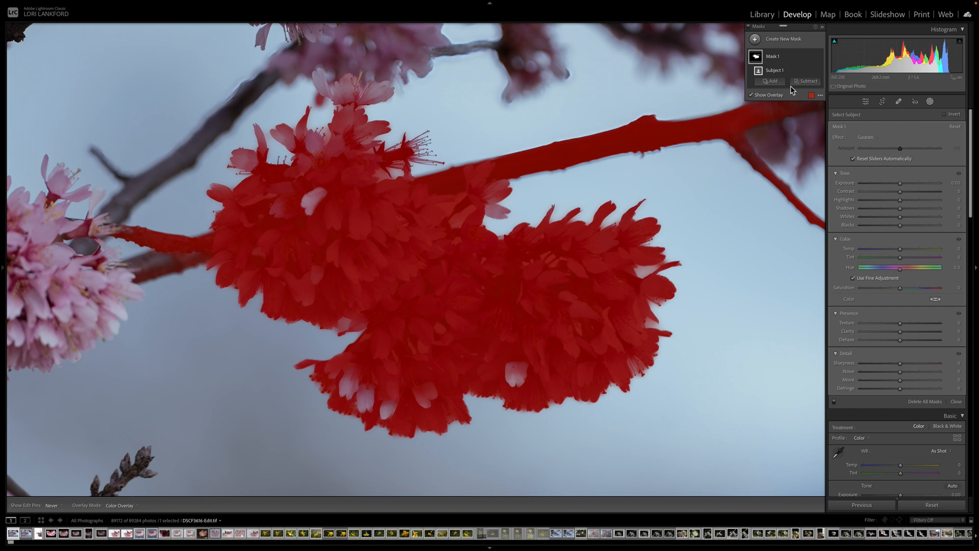
{"action": "left_click", "coordinate": [809, 82]}
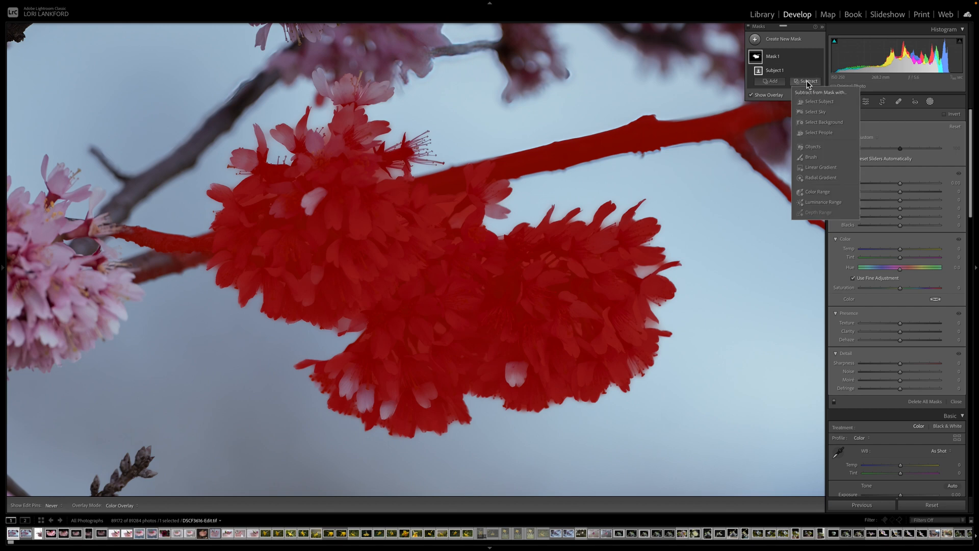
{"action": "left_click", "coordinate": [811, 157]}
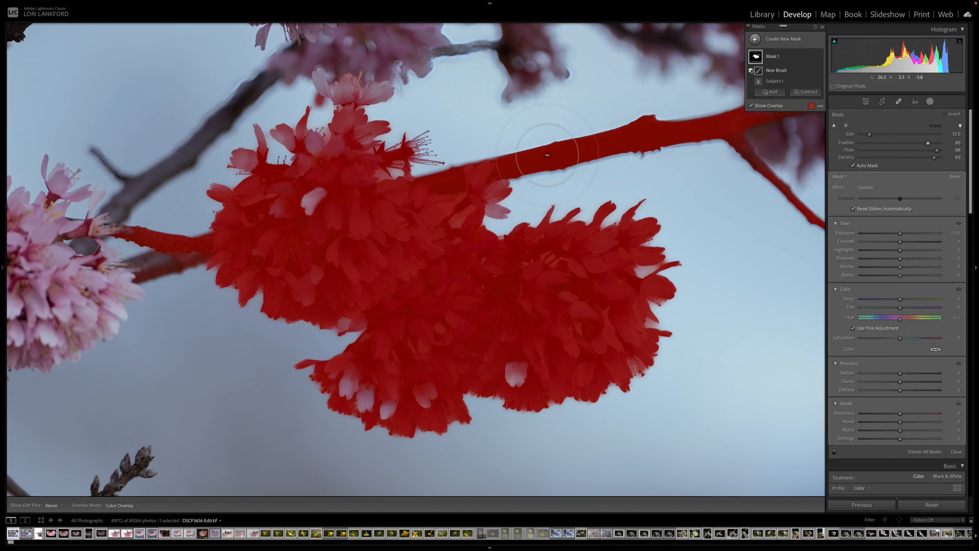
{"action": "mouse_move", "coordinate": [547, 155]}
{"action": "left_mouse_down"}
{"action": "mouse_move", "coordinate": [573, 155]}
{"action": "mouse_move", "coordinate": [533, 173]}
{"action": "mouse_move", "coordinate": [532, 164]}
{"action": "mouse_move", "coordinate": [669, 105]}
{"action": "mouse_move", "coordinate": [639, 106]}
{"action": "mouse_move", "coordinate": [778, 100]}
{"action": "mouse_move", "coordinate": [759, 97]}
{"action": "mouse_move", "coordinate": [748, 140]}
{"action": "mouse_move", "coordinate": [791, 92]}
{"action": "mouse_move", "coordinate": [757, 158]}
{"action": "mouse_move", "coordinate": [651, 146]}
{"action": "mouse_move", "coordinate": [741, 153]}
{"action": "mouse_move", "coordinate": [807, 195]}
{"action": "mouse_move", "coordinate": [803, 212]}
{"action": "mouse_move", "coordinate": [779, 209]}
{"action": "mouse_move", "coordinate": [734, 140]}
{"action": "mouse_move", "coordinate": [648, 163]}
{"action": "mouse_move", "coordinate": [680, 128]}
{"action": "mouse_move", "coordinate": [703, 122]}
{"action": "mouse_move", "coordinate": [573, 128]}
{"action": "mouse_move", "coordinate": [502, 152]}
{"action": "left_mouse_up"}
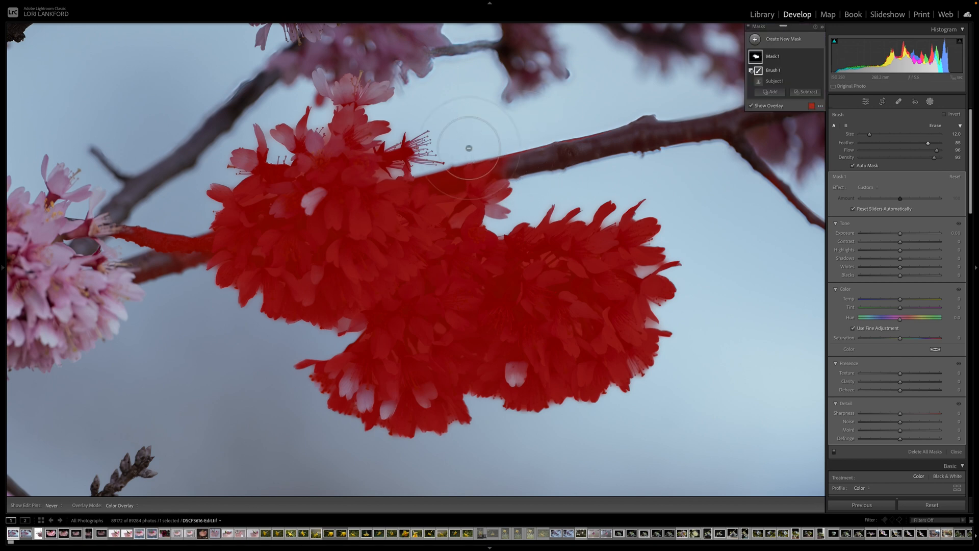
{"action": "mouse_move", "coordinate": [108, 233]}
{"action": "left_mouse_down"}
{"action": "mouse_move", "coordinate": [57, 229]}
{"action": "mouse_move", "coordinate": [150, 242]}
{"action": "mouse_move", "coordinate": [124, 233]}
{"action": "mouse_move", "coordinate": [198, 233]}
{"action": "mouse_move", "coordinate": [210, 250]}
{"action": "mouse_move", "coordinate": [168, 259]}
{"action": "left_mouse_up"}
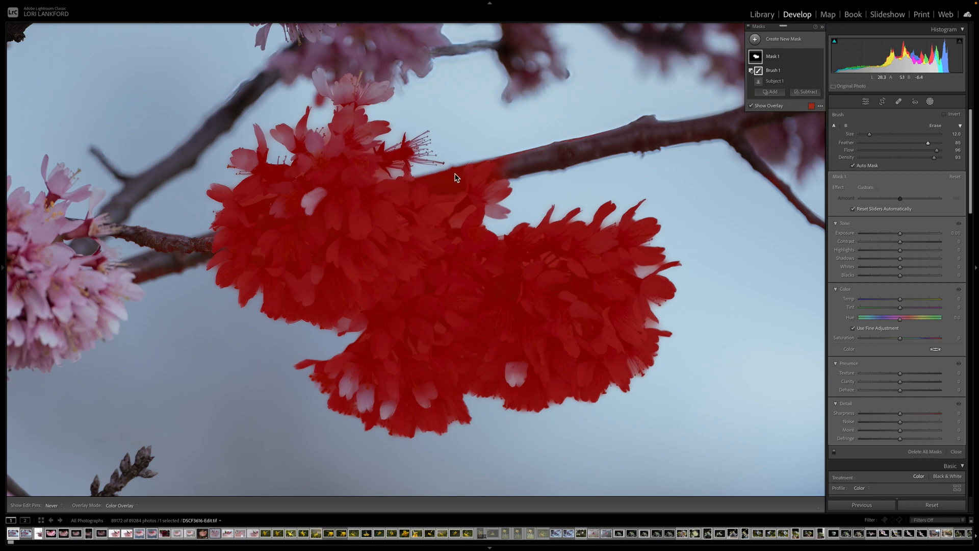
{"action": "mouse_move", "coordinate": [455, 173]}
{"action": "left_mouse_down"}
{"action": "mouse_move", "coordinate": [499, 147]}
{"action": "mouse_move", "coordinate": [525, 151]}
{"action": "mouse_move", "coordinate": [505, 173]}
{"action": "left_mouse_up"}
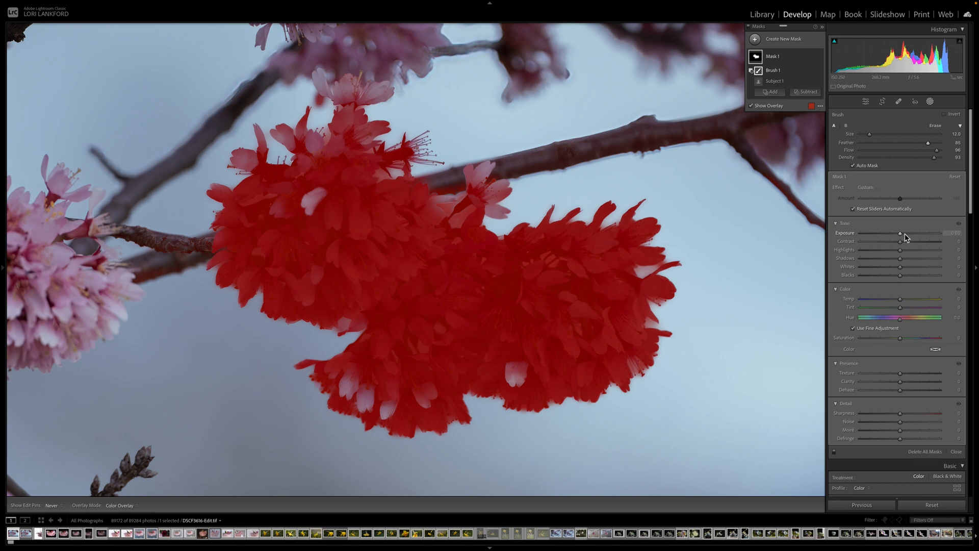
- Raise the blossom mask's exposure to about 0.9 and its saturation to 26, and check the result up close
{"action": "left_click_drag", "start_coordinate": [901, 235], "coordinate": [911, 234]}
{"action": "left_click_drag", "start_coordinate": [914, 337], "coordinate": [911, 338]}
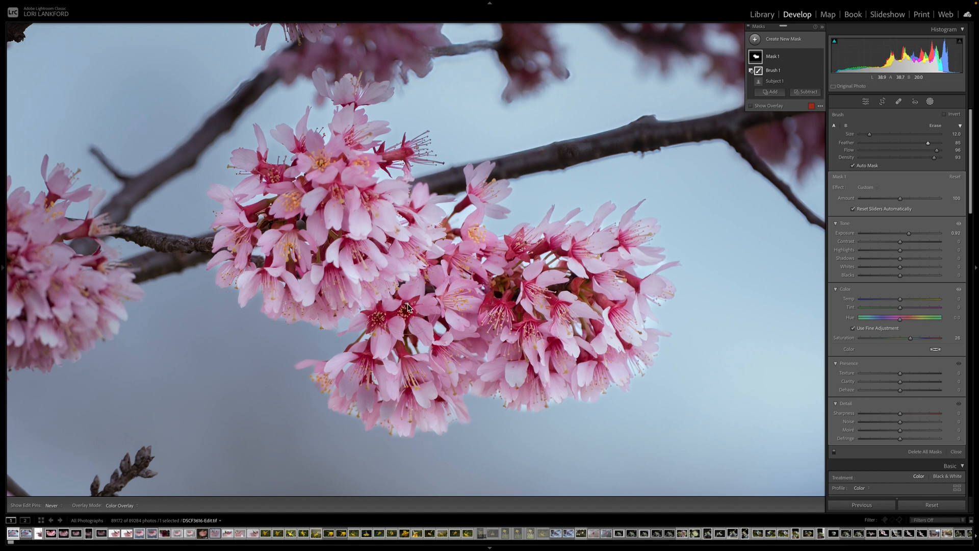
{"action": "left_click", "coordinate": [866, 105]}
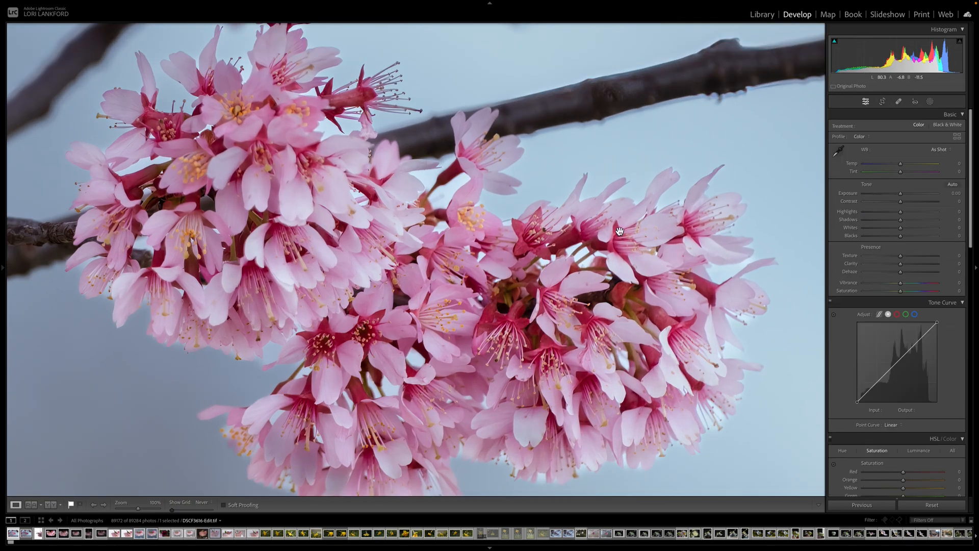
{"action": "left_click", "coordinate": [433, 352]}
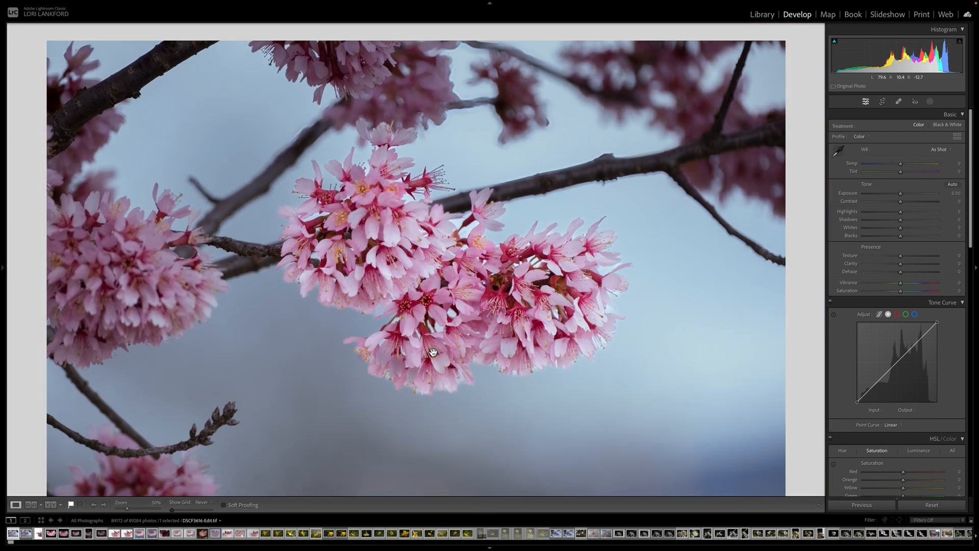
{"action": "key", "text": "super+equal"}
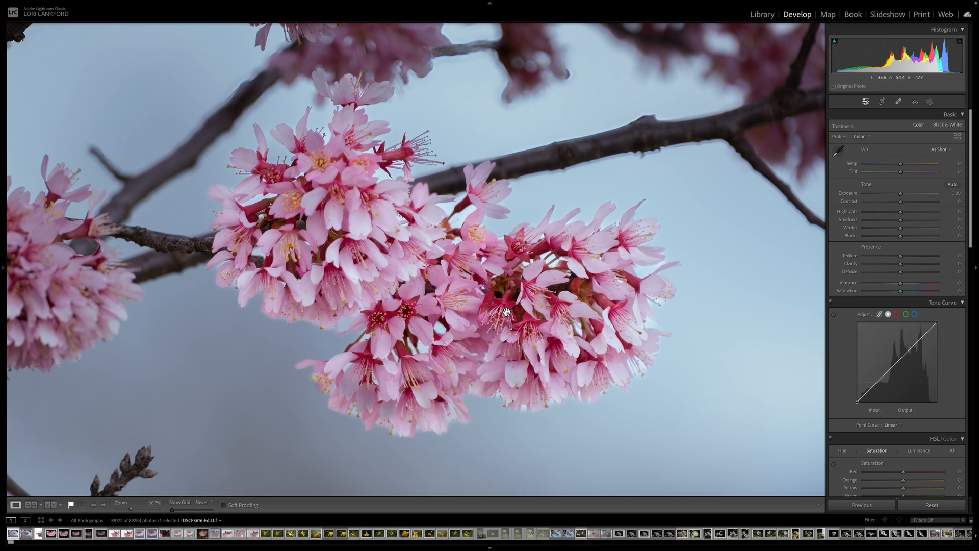
- Reopen the subject mask's adjustments and set its exposure to 0.80
{"action": "left_click", "coordinate": [930, 102]}
{"action": "left_click", "coordinate": [755, 57]}
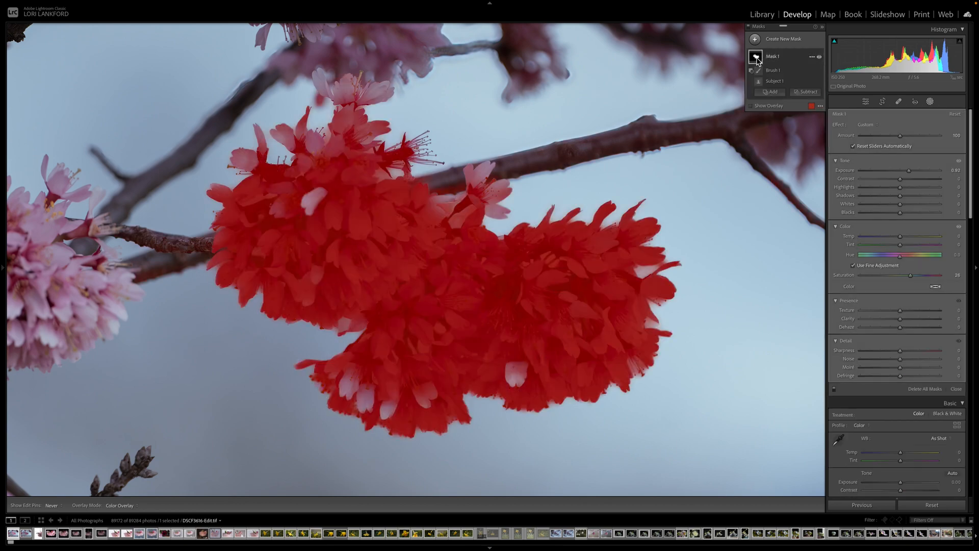
{"action": "left_click_drag", "start_coordinate": [910, 172], "coordinate": [908, 173]}
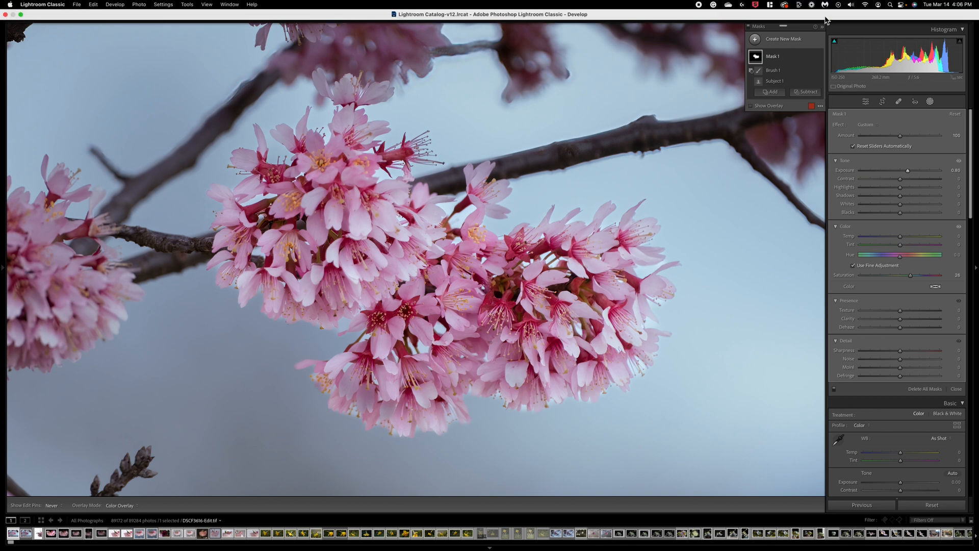
- Delete the subject mask from the photo
{"action": "mouse_move", "coordinate": [812, 57]}
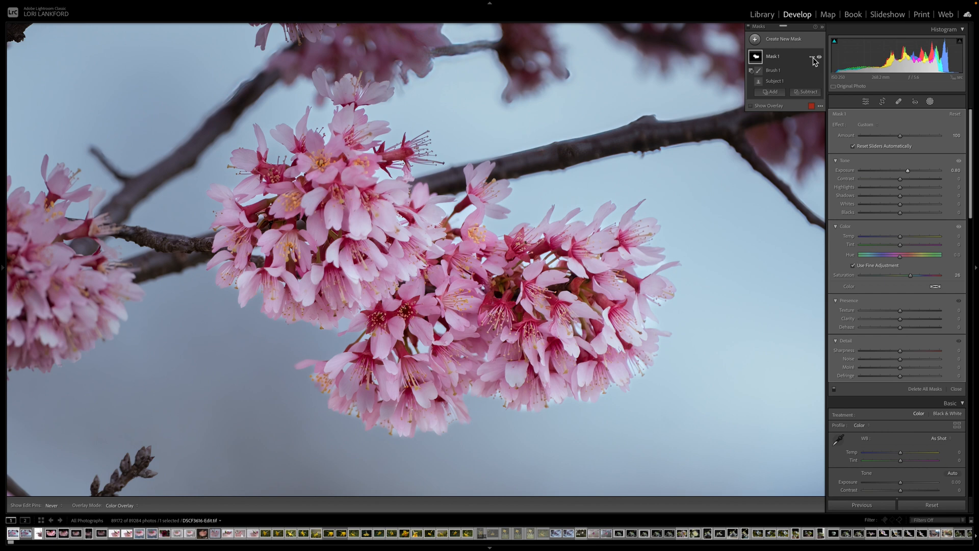
{"action": "left_click", "coordinate": [812, 58]}
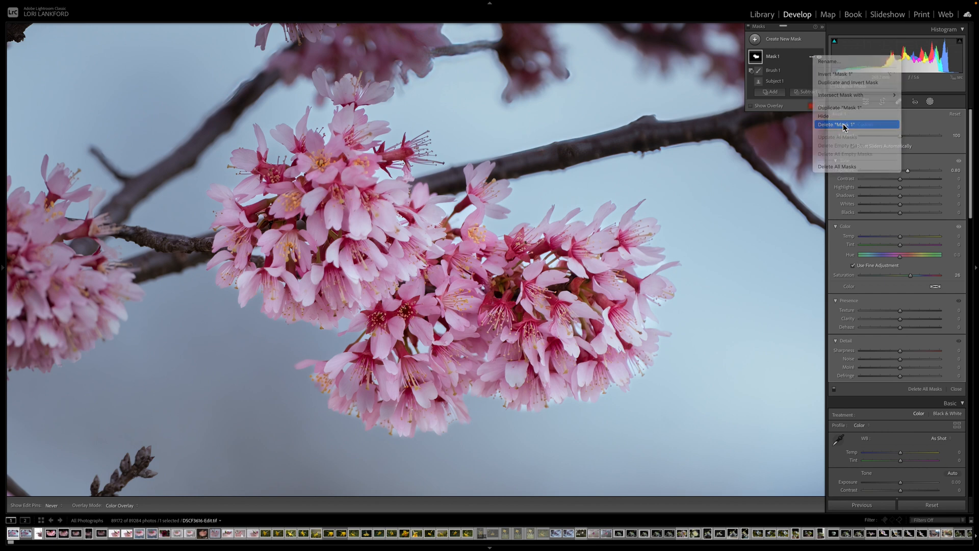
{"action": "left_click", "coordinate": [844, 125]}
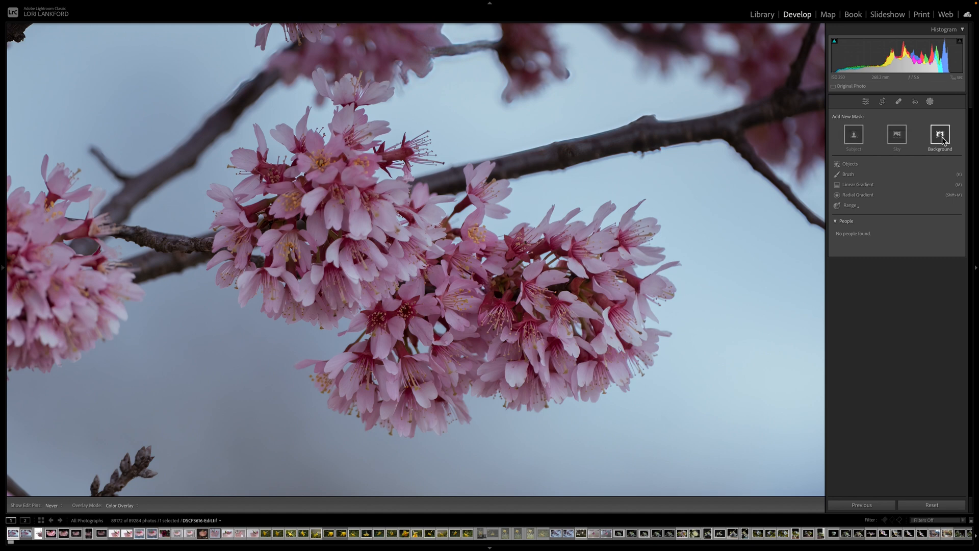
- Create a Select Background mask and delete it again
{"action": "left_click", "coordinate": [940, 136]}
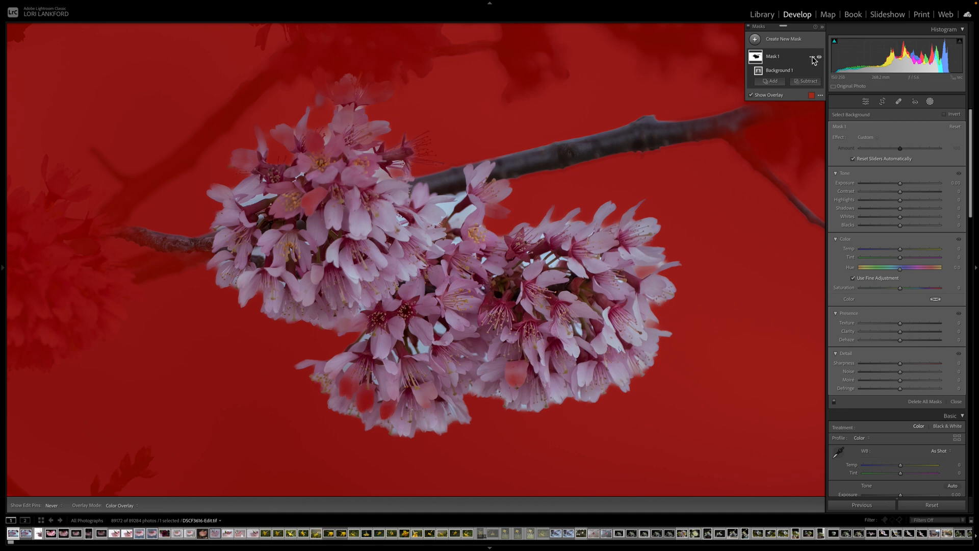
{"action": "left_click", "coordinate": [811, 56]}
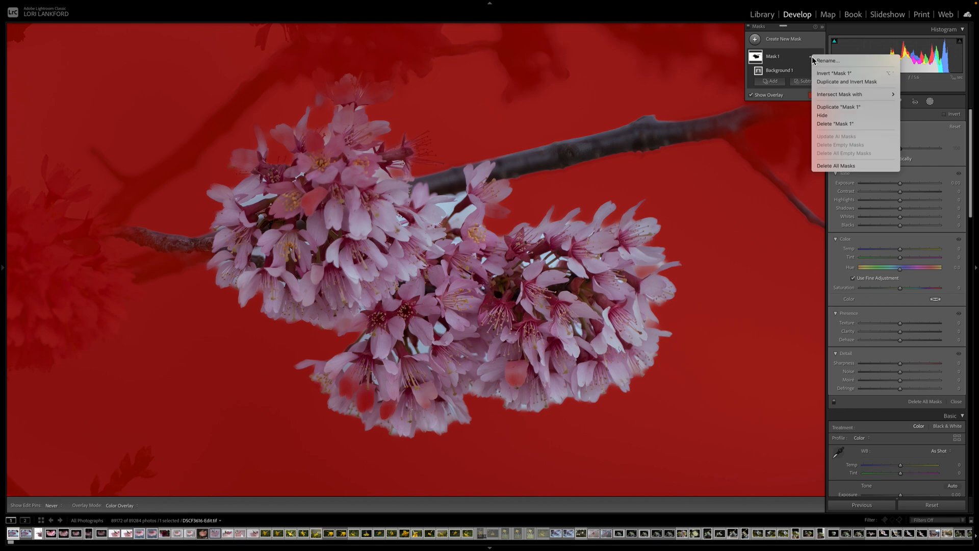
{"action": "left_click", "coordinate": [835, 124]}
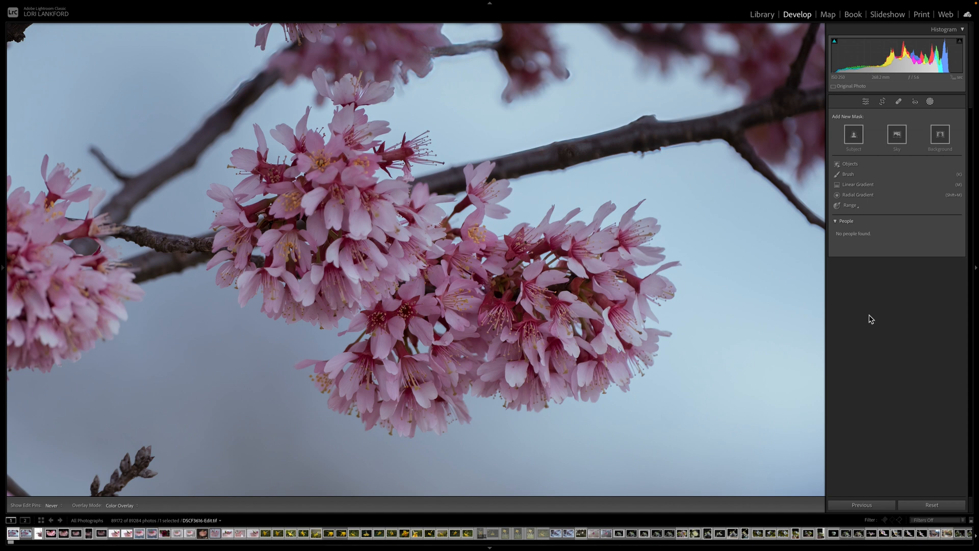
- Paint a new brush mask over parts of the central blossom cluster and raise its exposure to about 0.9
{"action": "left_click", "coordinate": [845, 175]}
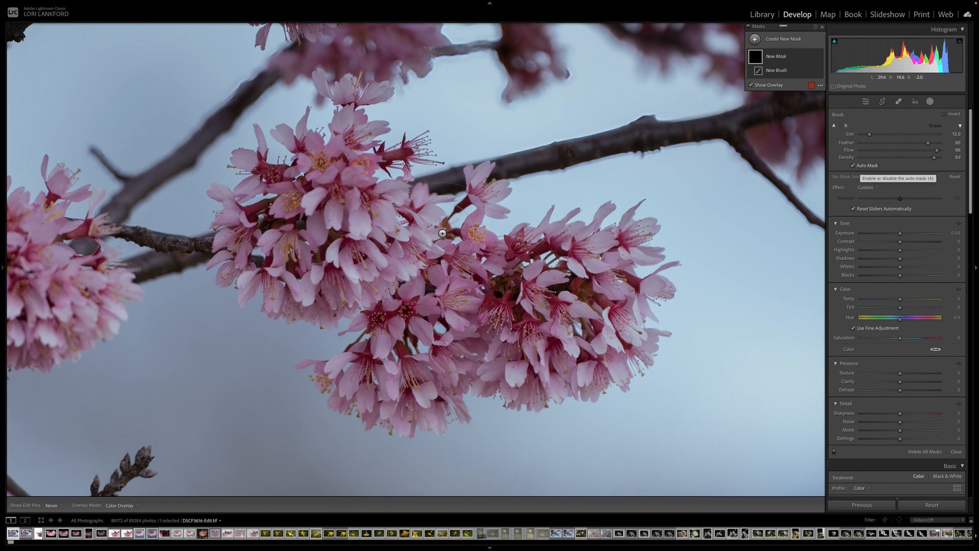
{"action": "mouse_move", "coordinate": [342, 245]}
{"action": "left_mouse_down"}
{"action": "mouse_move", "coordinate": [329, 221]}
{"action": "mouse_move", "coordinate": [321, 225]}
{"action": "mouse_move", "coordinate": [371, 234]}
{"action": "mouse_move", "coordinate": [384, 223]}
{"action": "mouse_move", "coordinate": [379, 200]}
{"action": "mouse_move", "coordinate": [311, 139]}
{"action": "mouse_move", "coordinate": [312, 154]}
{"action": "mouse_move", "coordinate": [301, 149]}
{"action": "mouse_move", "coordinate": [339, 281]}
{"action": "mouse_move", "coordinate": [398, 258]}
{"action": "mouse_move", "coordinate": [418, 231]}
{"action": "left_mouse_up"}
{"action": "left_click_drag", "start_coordinate": [398, 196], "coordinate": [406, 203]}
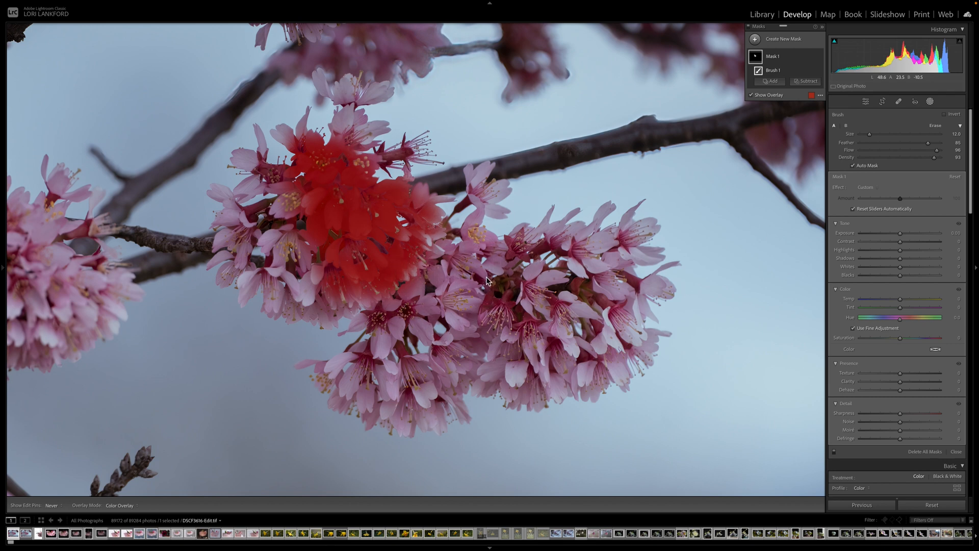
{"action": "mouse_move", "coordinate": [516, 331]}
{"action": "left_mouse_down"}
{"action": "mouse_move", "coordinate": [454, 277]}
{"action": "mouse_move", "coordinate": [511, 326]}
{"action": "mouse_move", "coordinate": [530, 296]}
{"action": "mouse_move", "coordinate": [566, 301]}
{"action": "mouse_move", "coordinate": [540, 331]}
{"action": "mouse_move", "coordinate": [507, 334]}
{"action": "mouse_move", "coordinate": [510, 357]}
{"action": "mouse_move", "coordinate": [530, 377]}
{"action": "mouse_move", "coordinate": [619, 339]}
{"action": "mouse_move", "coordinate": [632, 316]}
{"action": "mouse_move", "coordinate": [591, 378]}
{"action": "mouse_move", "coordinate": [618, 367]}
{"action": "mouse_move", "coordinate": [622, 337]}
{"action": "mouse_move", "coordinate": [655, 347]}
{"action": "mouse_move", "coordinate": [490, 381]}
{"action": "mouse_move", "coordinate": [535, 378]}
{"action": "mouse_move", "coordinate": [471, 378]}
{"action": "left_mouse_up"}
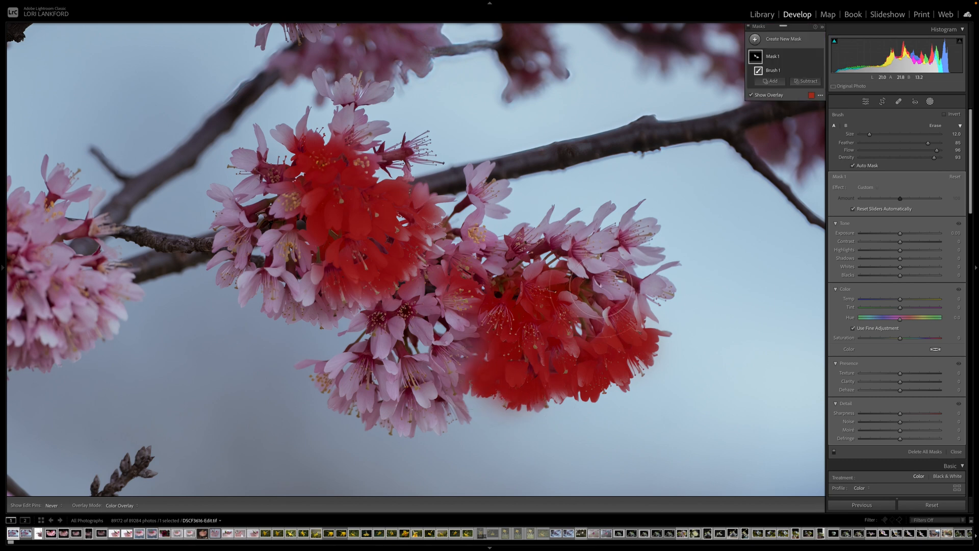
{"action": "mouse_move", "coordinate": [611, 296]}
{"action": "left_mouse_down"}
{"action": "mouse_move", "coordinate": [583, 237]}
{"action": "mouse_move", "coordinate": [565, 238]}
{"action": "mouse_move", "coordinate": [623, 229]}
{"action": "mouse_move", "coordinate": [643, 237]}
{"action": "mouse_move", "coordinate": [602, 239]}
{"action": "mouse_move", "coordinate": [641, 246]}
{"action": "mouse_move", "coordinate": [642, 228]}
{"action": "mouse_move", "coordinate": [632, 293]}
{"action": "mouse_move", "coordinate": [612, 281]}
{"action": "left_mouse_up"}
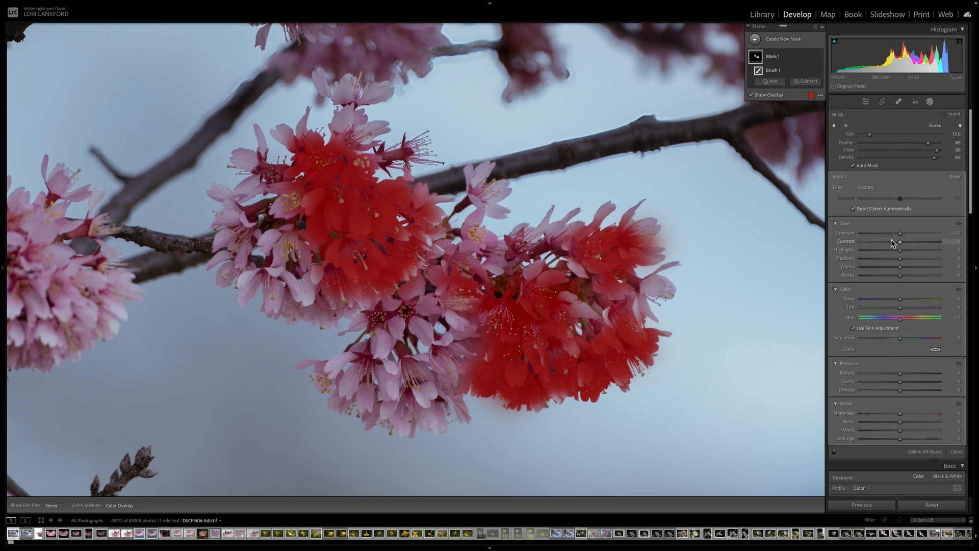
{"action": "left_click_drag", "start_coordinate": [900, 233], "coordinate": [908, 240]}
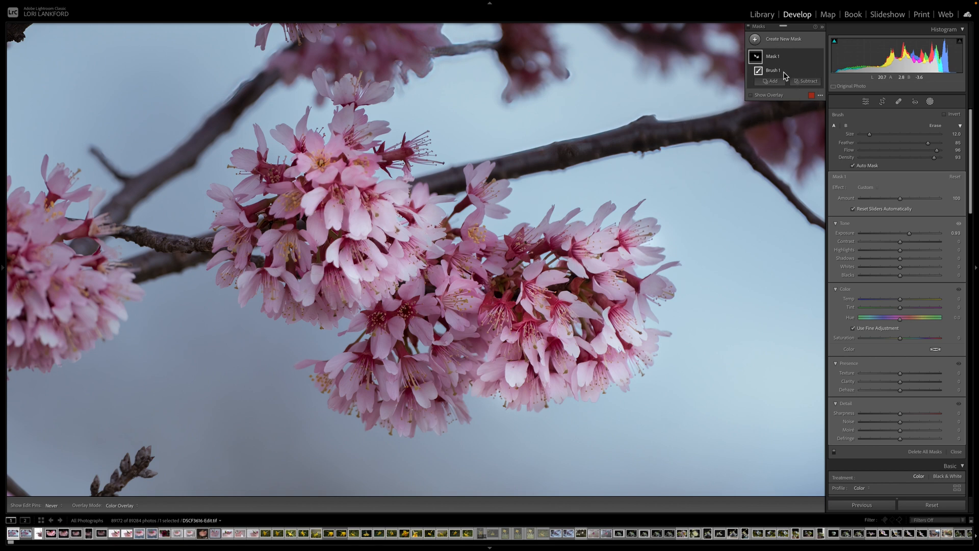
- Delete the brush mask from the photo
{"action": "mouse_move", "coordinate": [785, 76]}
{"action": "mouse_move", "coordinate": [813, 64]}
{"action": "left_click", "coordinate": [812, 58]}
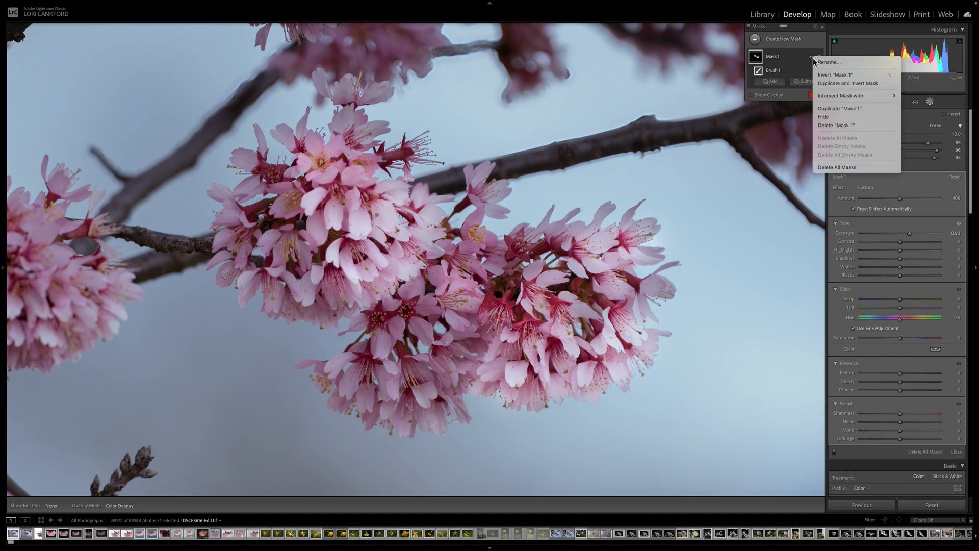
{"action": "left_click", "coordinate": [834, 126]}
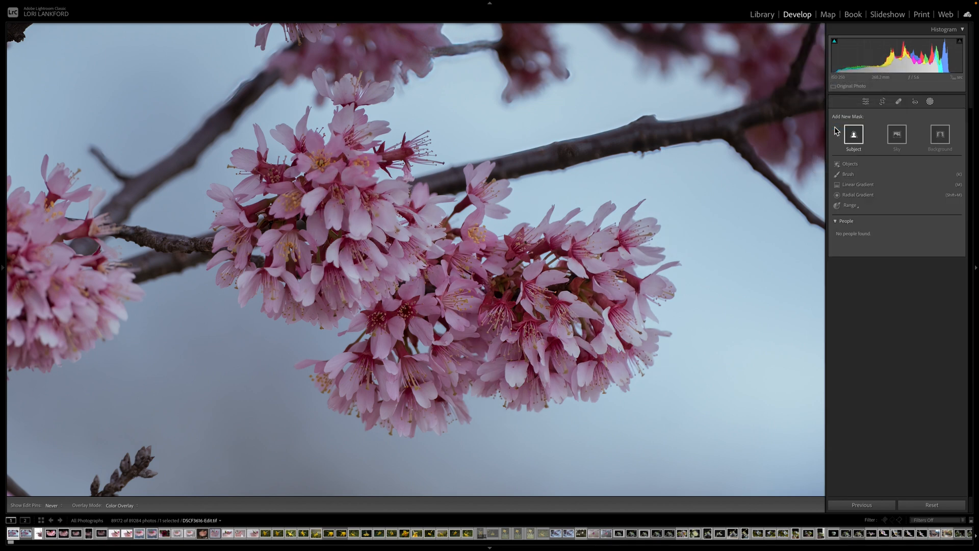
- Create an Objects mask by framing the central blossom cluster with a rectangular selection
{"action": "left_click", "coordinate": [849, 163]}
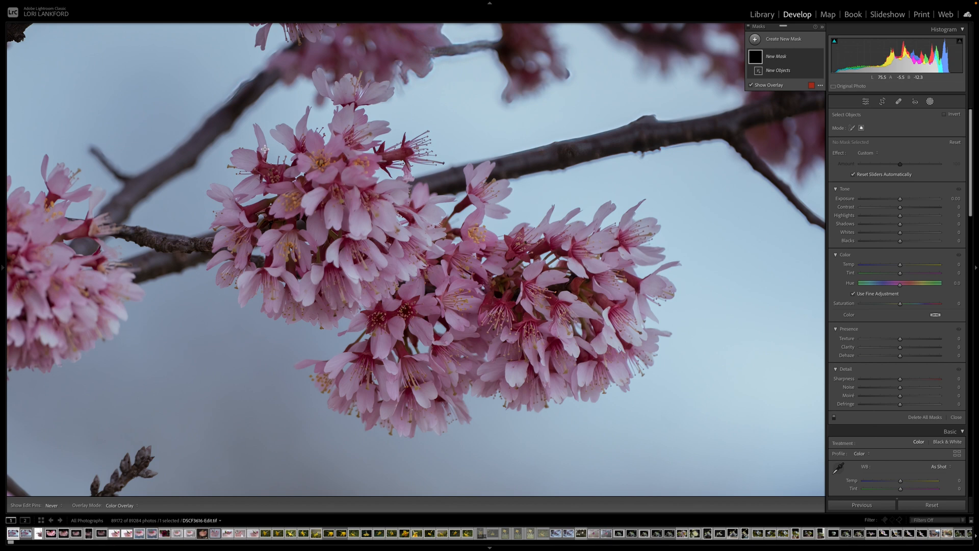
{"action": "left_click_drag", "start_coordinate": [250, 142], "coordinate": [662, 438]}
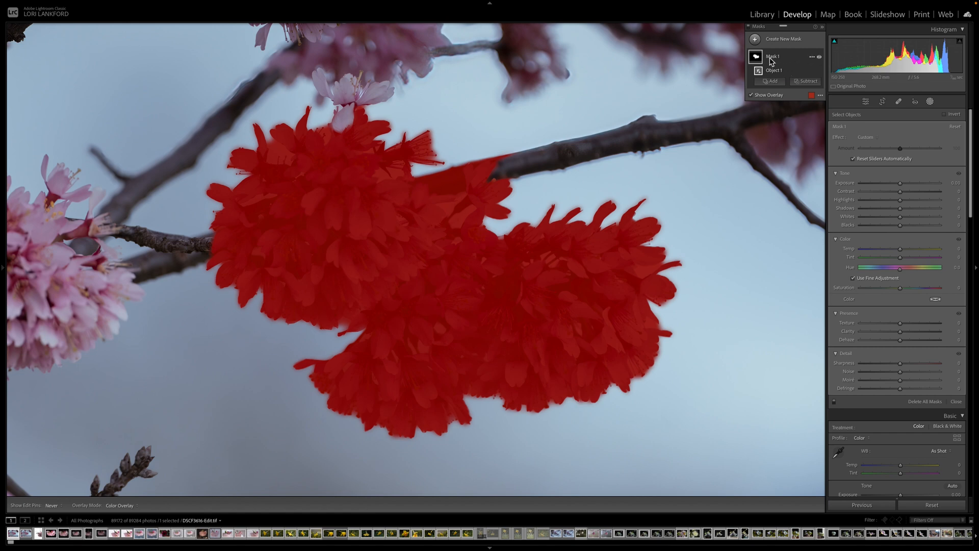
- Intersect the object mask with a color range sampled from a pink petal and set its Refine amount to 80
{"action": "left_click", "coordinate": [812, 58]}
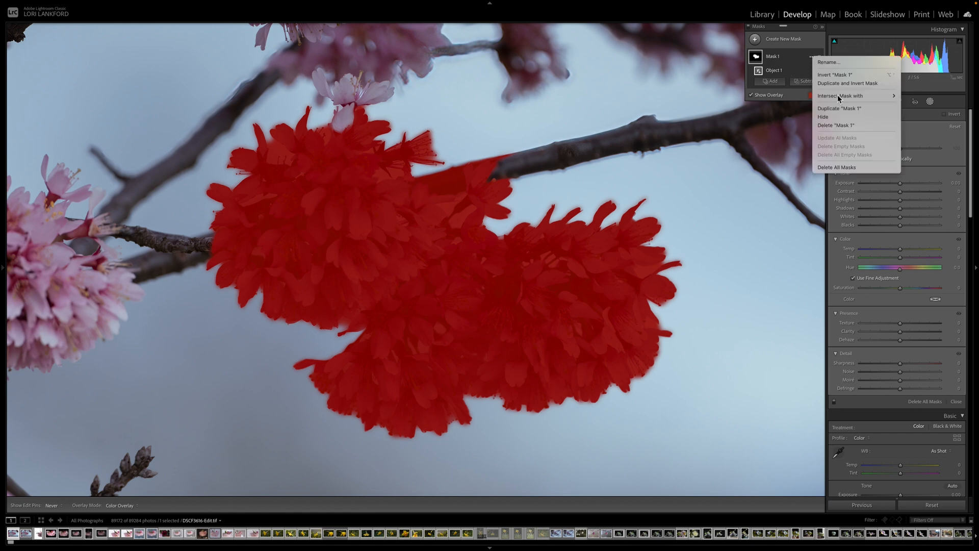
{"action": "mouse_move", "coordinate": [837, 97]}
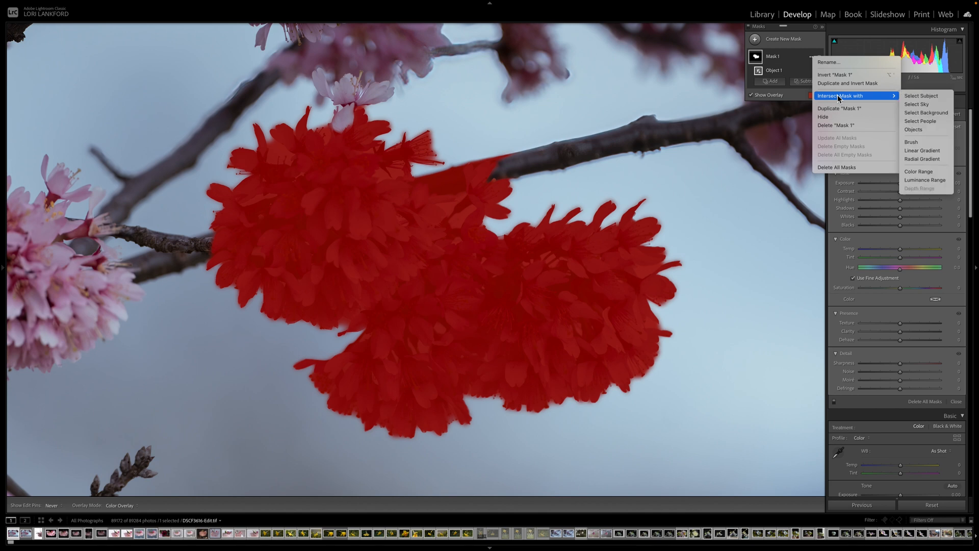
{"action": "left_click", "coordinate": [922, 173]}
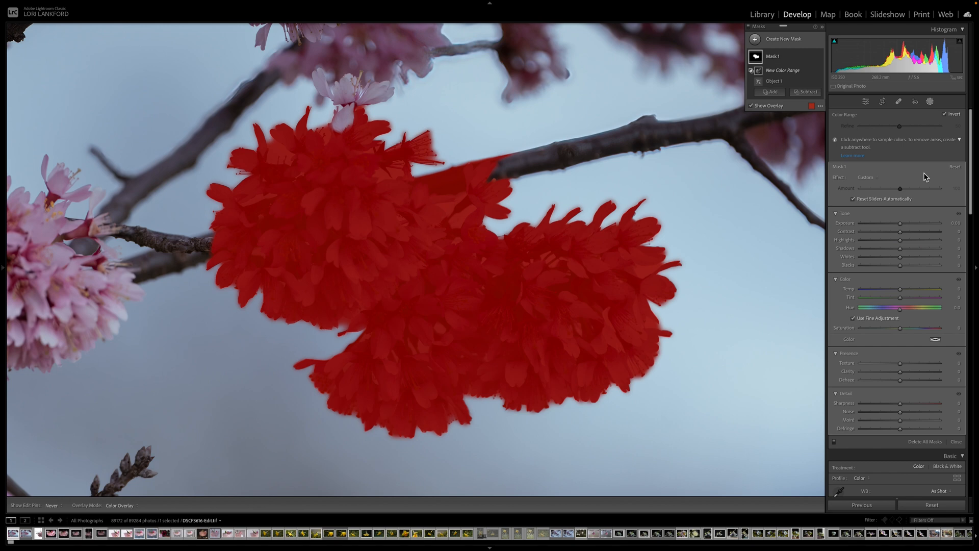
{"action": "left_click", "coordinate": [751, 106]}
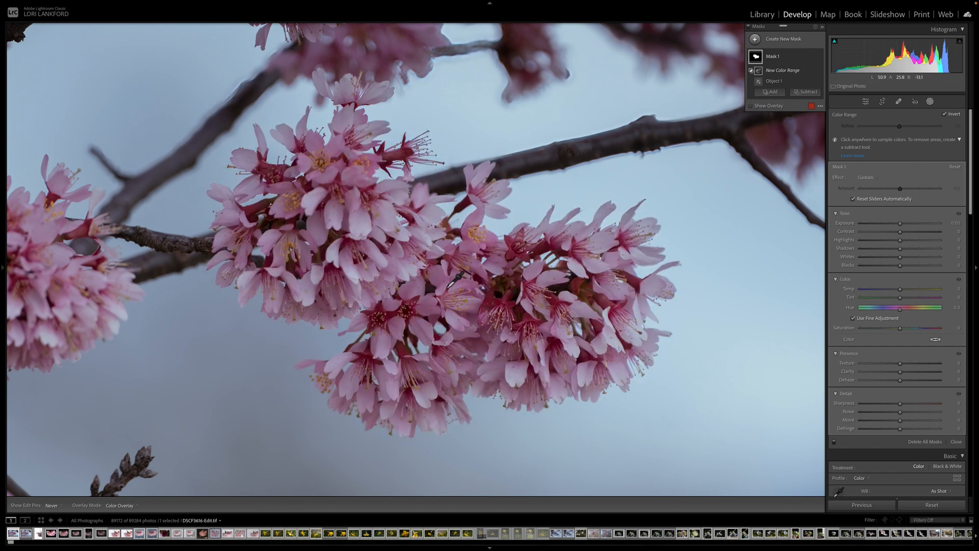
{"action": "left_click", "coordinate": [449, 285]}
{"action": "left_click", "coordinate": [751, 106]}
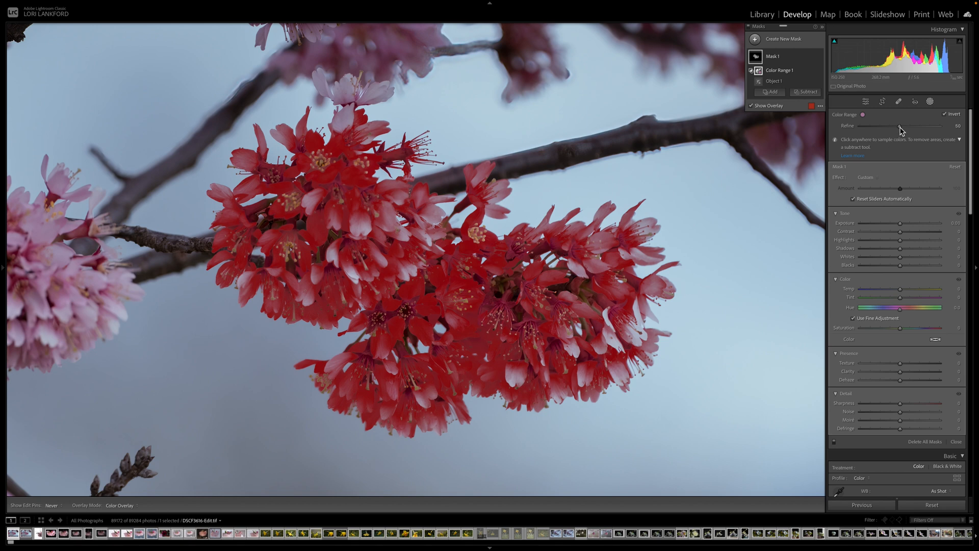
{"action": "left_click_drag", "start_coordinate": [900, 130], "coordinate": [926, 136]}
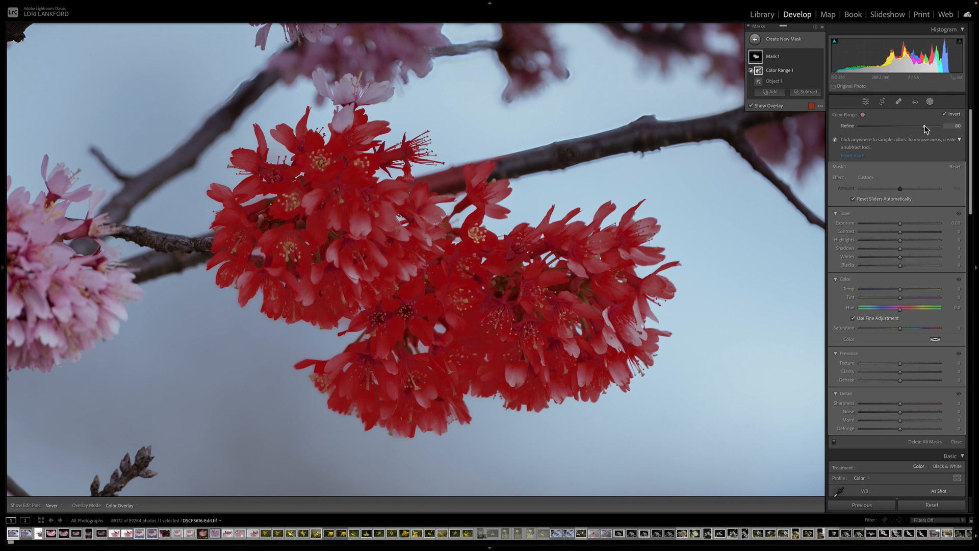
{"action": "left_click_drag", "start_coordinate": [926, 129], "coordinate": [926, 128]}
- Add a brush to the mask and paint over the topmost blossom of the central cluster
{"action": "left_click", "coordinate": [774, 92]}
{"action": "left_click", "coordinate": [785, 171]}
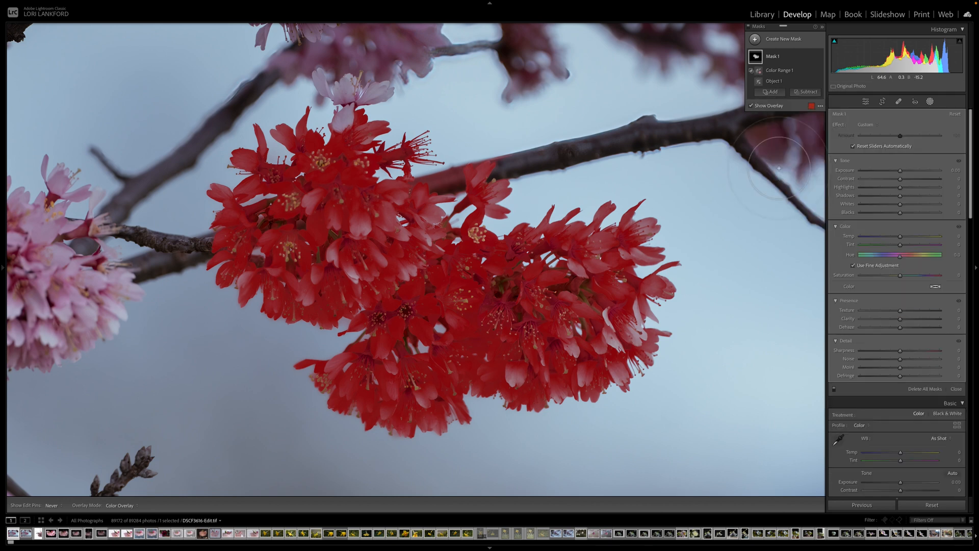
{"action": "mouse_move", "coordinate": [344, 97]}
{"action": "left_mouse_down"}
{"action": "mouse_move", "coordinate": [319, 78]}
{"action": "mouse_move", "coordinate": [344, 93]}
{"action": "mouse_move", "coordinate": [371, 92]}
{"action": "mouse_move", "coordinate": [342, 131]}
{"action": "left_mouse_up"}
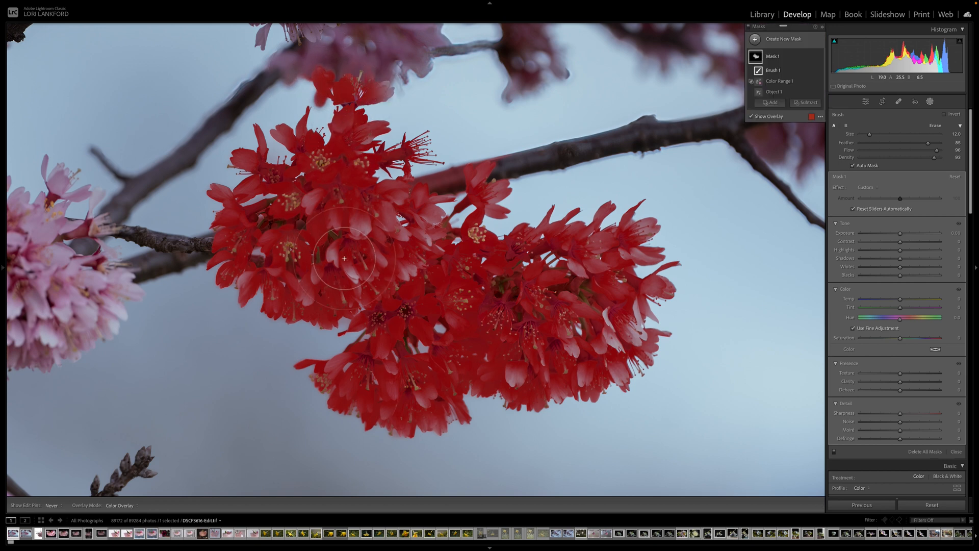
- Paint over the remaining pale petals in the middle and right side of the central blossom cluster to add them to the mask
{"action": "mouse_move", "coordinate": [352, 277]}
{"action": "left_mouse_down"}
{"action": "mouse_move", "coordinate": [355, 258]}
{"action": "mouse_move", "coordinate": [348, 263]}
{"action": "left_mouse_up"}
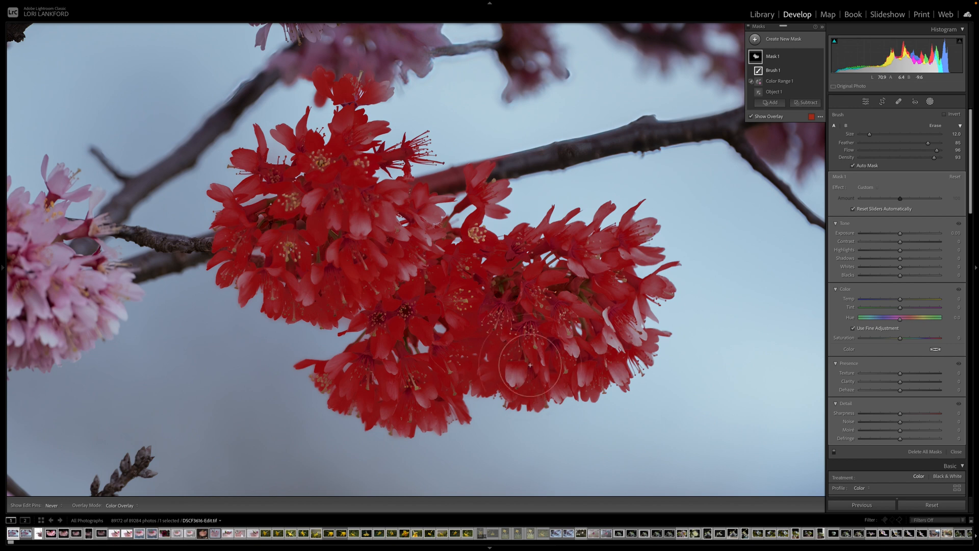
{"action": "mouse_move", "coordinate": [534, 360]}
{"action": "left_mouse_down"}
{"action": "mouse_move", "coordinate": [506, 372]}
{"action": "mouse_move", "coordinate": [514, 357]}
{"action": "left_mouse_up"}
{"action": "mouse_move", "coordinate": [597, 335]}
{"action": "left_mouse_down"}
{"action": "mouse_move", "coordinate": [612, 334]}
{"action": "mouse_move", "coordinate": [624, 313]}
{"action": "mouse_move", "coordinate": [606, 320]}
{"action": "left_mouse_up"}
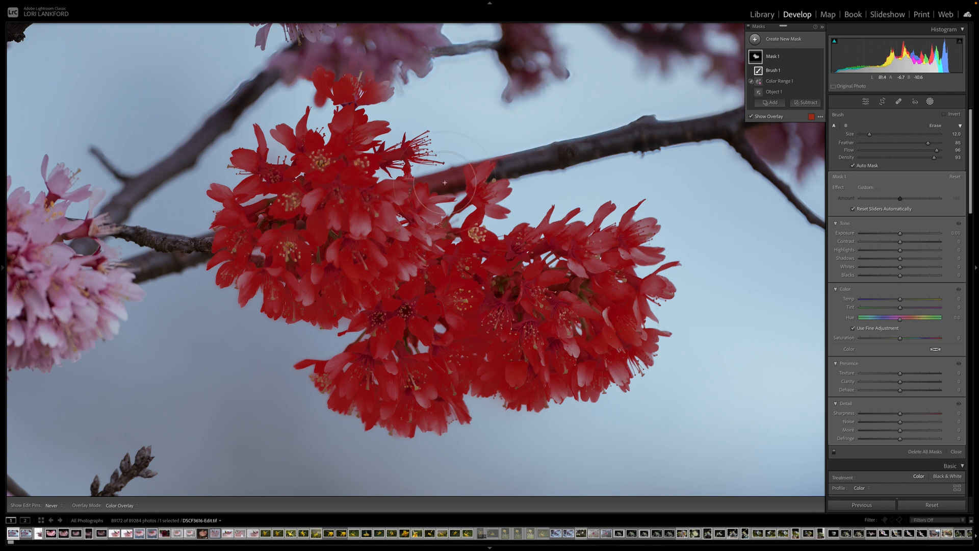
- Subtract the overlaid branch section beside the central blossoms from the mask using a brush reduced to size 2.0
{"action": "left_click", "coordinate": [808, 103]}
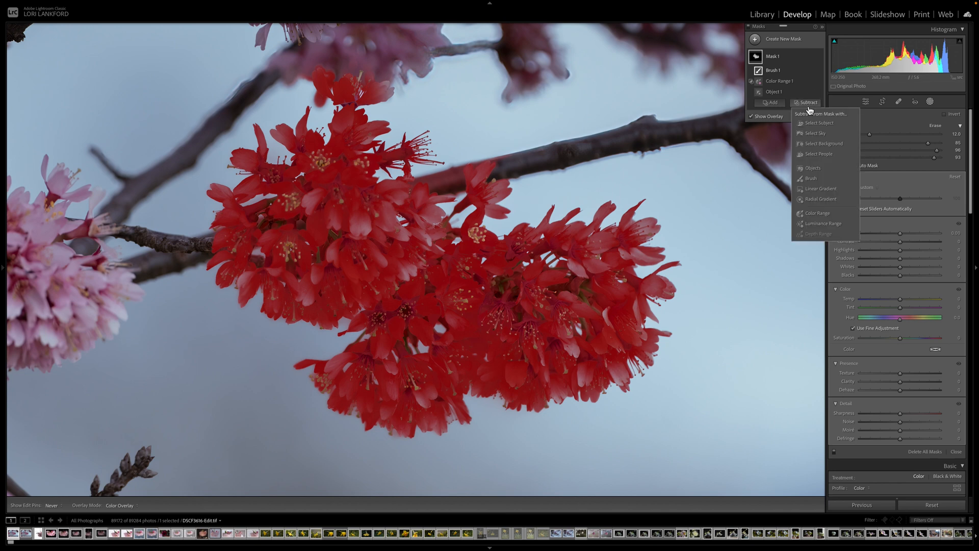
{"action": "left_click", "coordinate": [813, 182]}
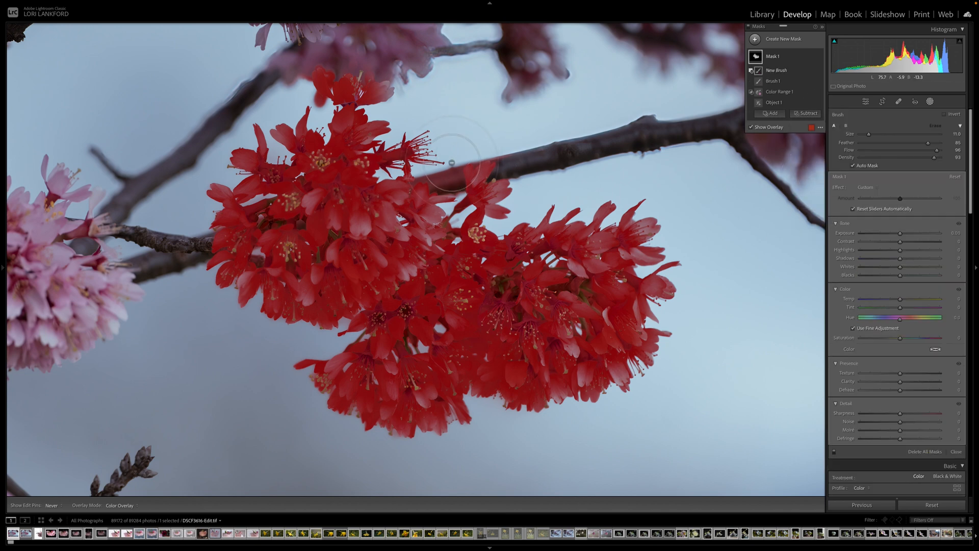
{"action": "scroll", "coordinate": [452, 163], "scroll_direction": "down", "scroll_amount": 6}
{"action": "mouse_move", "coordinate": [426, 184]}
{"action": "left_mouse_down"}
{"action": "mouse_move", "coordinate": [461, 167]}
{"action": "mouse_move", "coordinate": [465, 188]}
{"action": "mouse_move", "coordinate": [411, 192]}
{"action": "mouse_move", "coordinate": [458, 171]}
{"action": "mouse_move", "coordinate": [449, 180]}
{"action": "mouse_move", "coordinate": [460, 189]}
{"action": "left_mouse_up"}
{"action": "mouse_move", "coordinate": [503, 163]}
{"action": "left_mouse_down"}
{"action": "mouse_move", "coordinate": [518, 148]}
{"action": "mouse_move", "coordinate": [494, 151]}
{"action": "mouse_move", "coordinate": [499, 161]}
{"action": "left_mouse_up"}
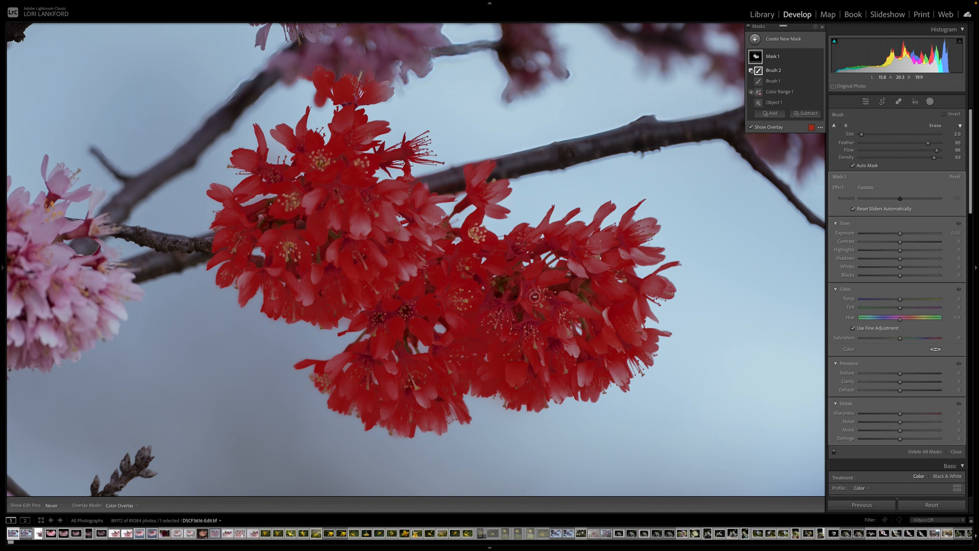
- Set the mask's Exposure to 0.65, Saturation to 20 and Texture to 22
{"action": "left_click", "coordinate": [900, 234]}
{"action": "left_click_drag", "start_coordinate": [901, 236], "coordinate": [906, 238]}
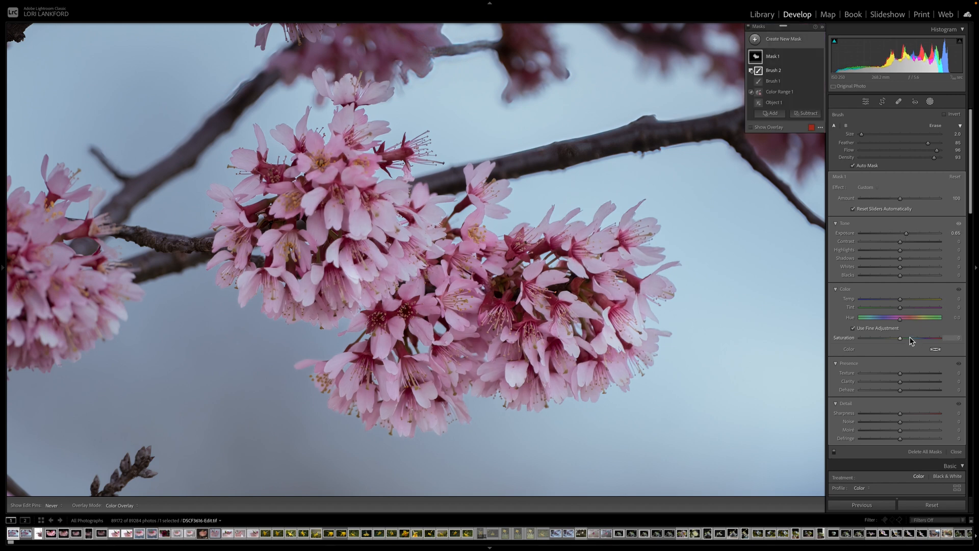
{"action": "left_click_drag", "start_coordinate": [901, 342], "coordinate": [910, 340]}
{"action": "left_click_drag", "start_coordinate": [899, 377], "coordinate": [910, 376]}
- Compare the before and after versions of the photo to judge the blossom adjustments
{"action": "key", "text": "backslash"}
{"action": "key", "text": "backslash"}
{"action": "key", "text": "backslash"}
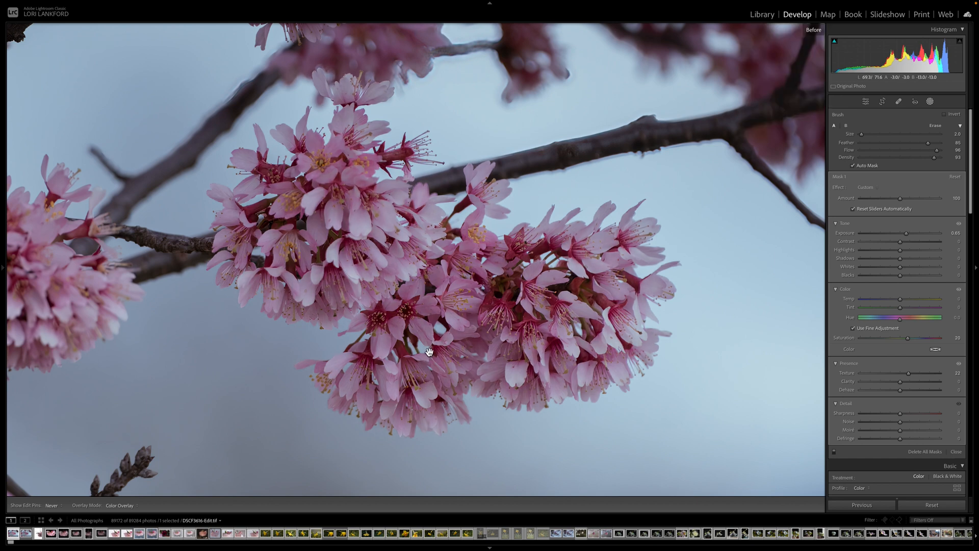
{"action": "key", "text": "backslash"}
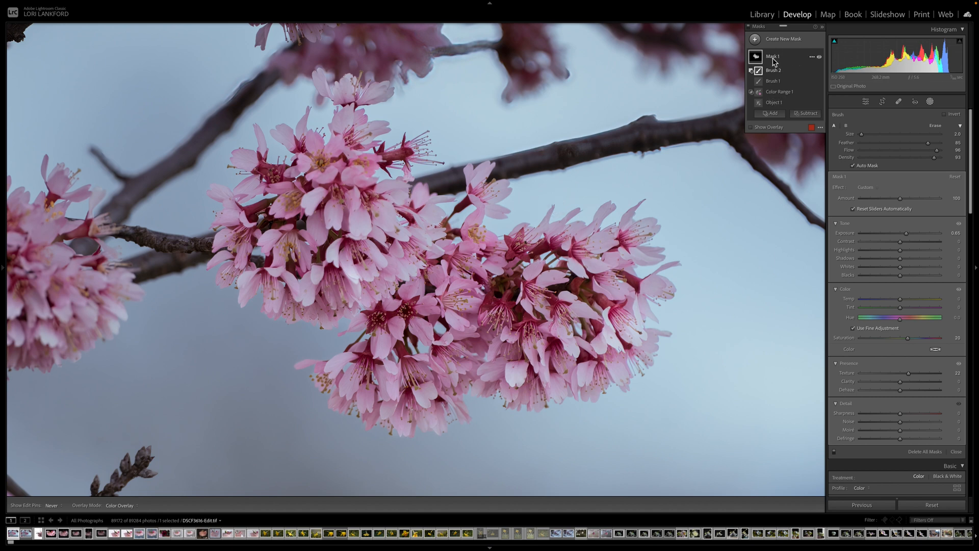
- Look through the options available for Mask 1, including intersecting, and close them without making a choice
{"action": "left_click", "coordinate": [814, 57]}
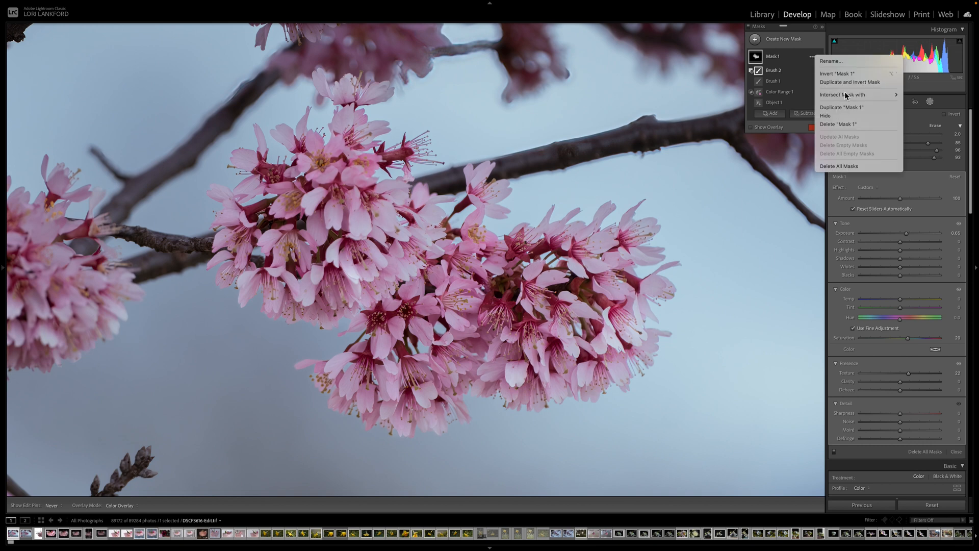
{"action": "mouse_move", "coordinate": [844, 95]}
{"action": "left_click", "coordinate": [811, 56]}
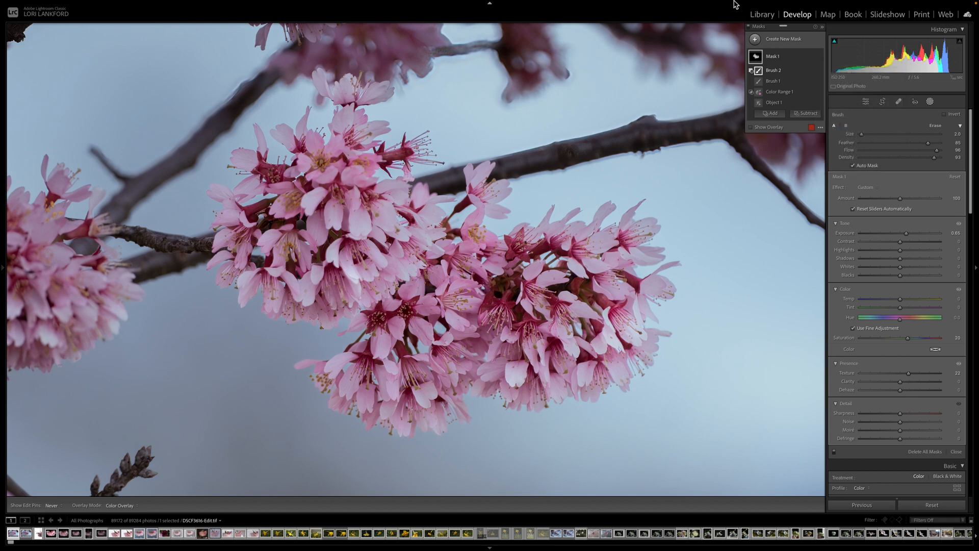